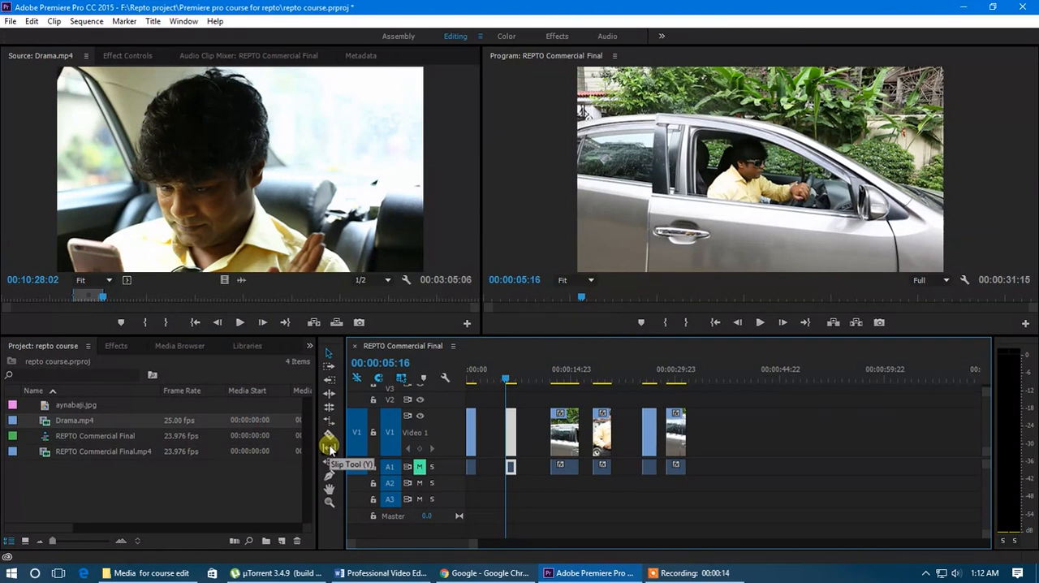
# Step: Close the five gaps between the Drama.mp4 clips on the V1 and A1 tracks with Ripple Delete
pyautogui.moveTo(475, 544); pyautogui.dragTo(446, 543)
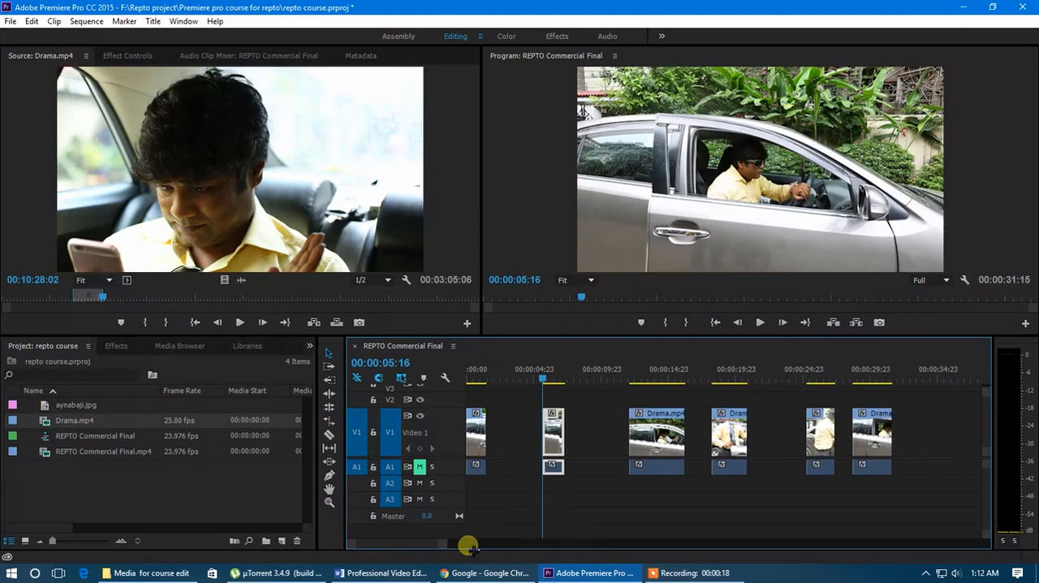
pyautogui.rightClick(536, 433)
pyautogui.click(550, 442)
pyautogui.rightClick(547, 435)
pyautogui.click(569, 443)
pyautogui.rightClick(578, 434)
pyautogui.click(621, 440)
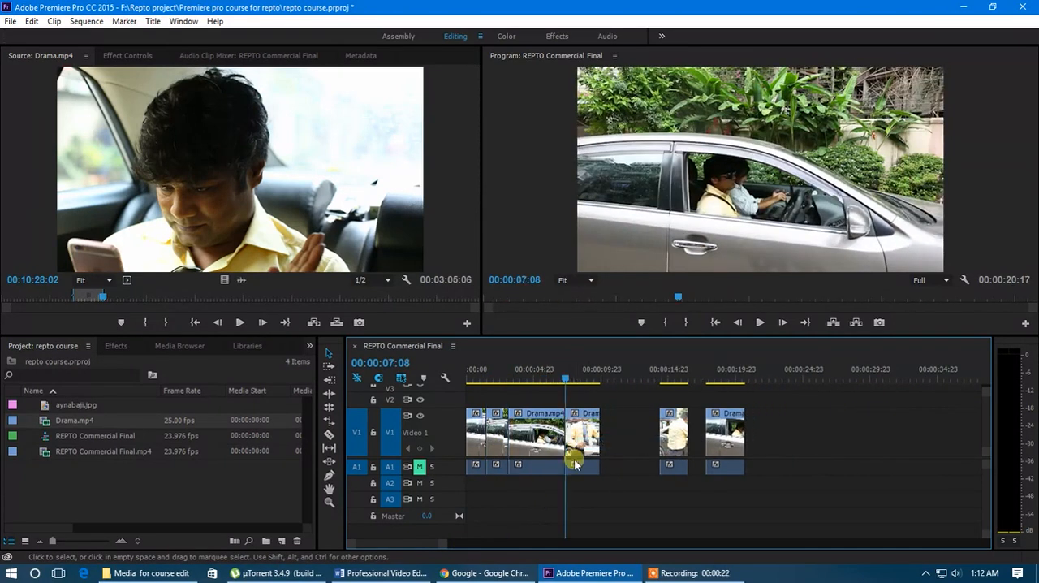
pyautogui.rightClick(626, 436)
pyautogui.click(635, 443)
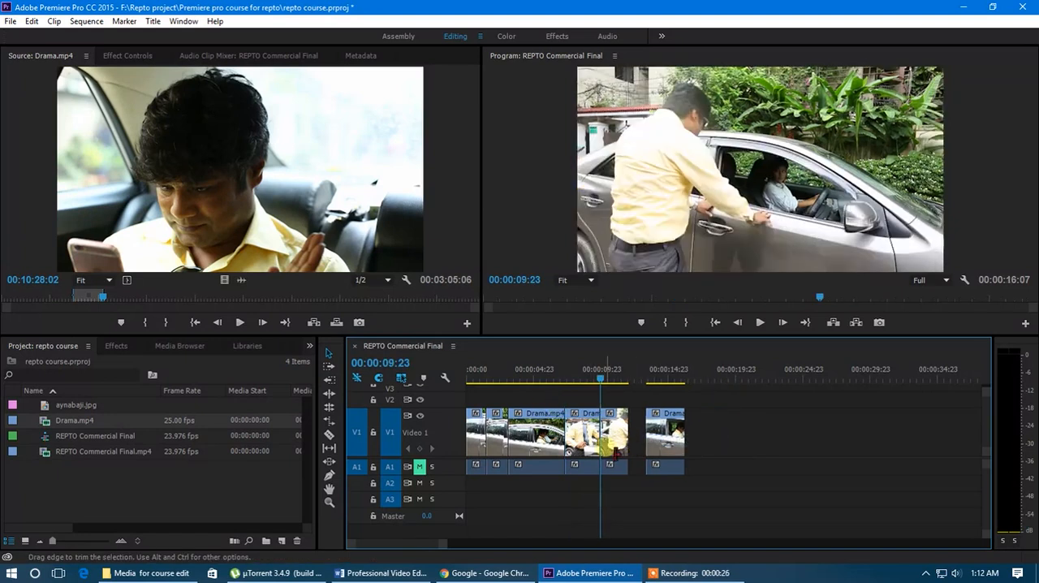
pyautogui.rightClick(638, 439)
pyautogui.click(650, 441)
# Step: Enlarge the A1 audio track's height and delete the five clips that follow the first Drama.mp4 clip
pyautogui.moveTo(625, 376); pyautogui.dragTo(492, 378)
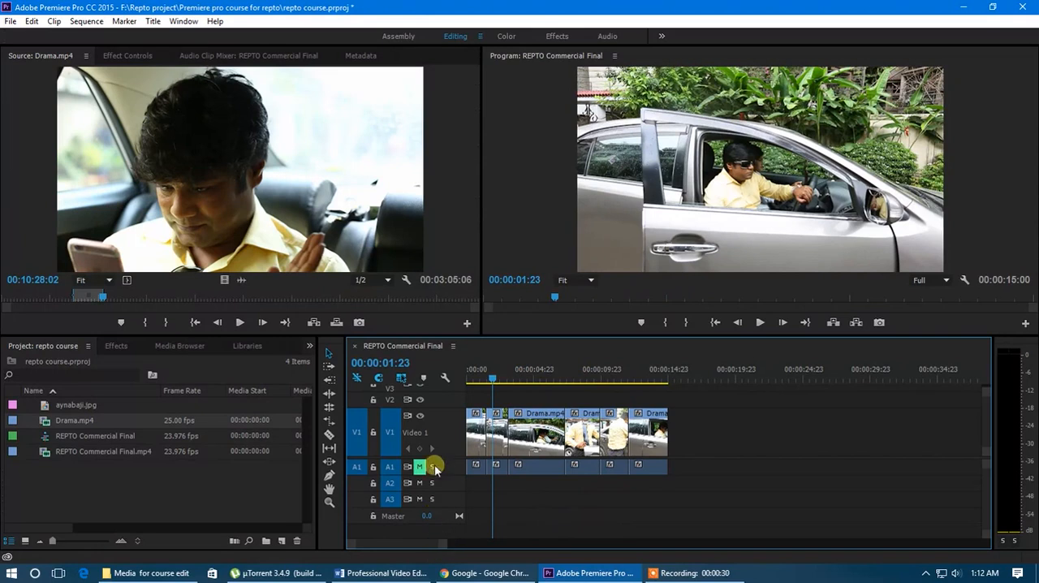
pyautogui.moveTo(433, 469); pyautogui.dragTo(440, 487)
pyautogui.press('=')
pyautogui.press('=')
pyautogui.press('=')
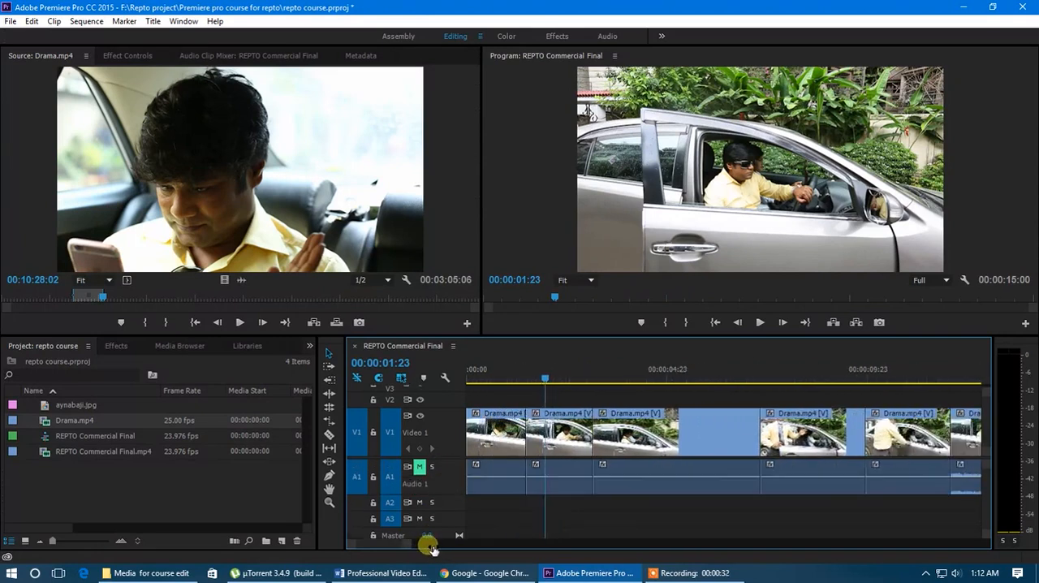
pyautogui.moveTo(538, 374); pyautogui.dragTo(538, 400)
pyautogui.press('-')
pyautogui.press('-')
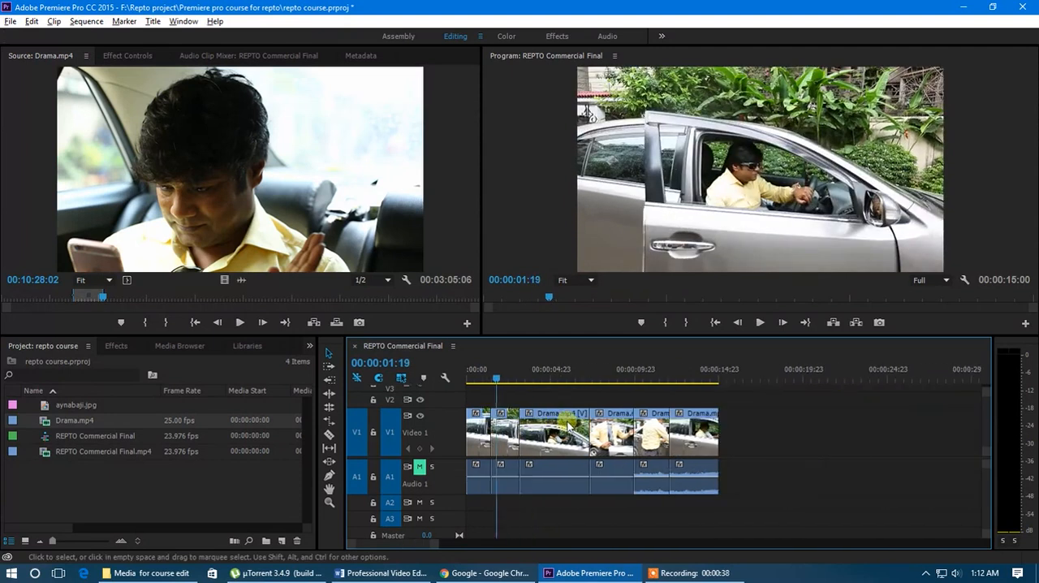
pyautogui.moveTo(767, 443); pyautogui.dragTo(513, 438)
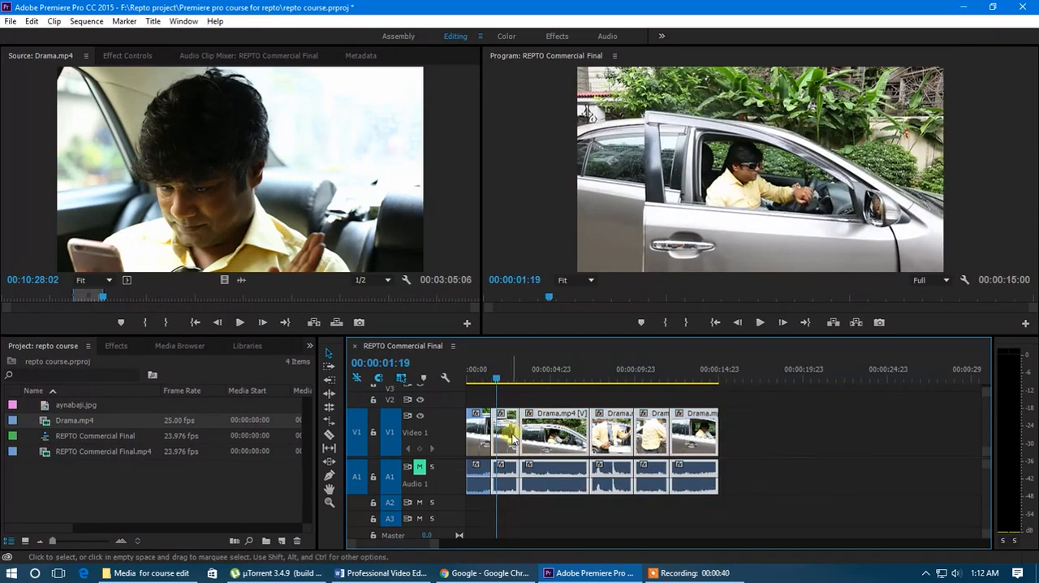
pyautogui.press('Delete')
# Step: Duplicate the remaining Drama.mp4 clip directly after itself on the V1 and A1 tracks
pyautogui.moveTo(436, 544); pyautogui.dragTo(409, 546)
pyautogui.click(513, 376)
pyautogui.moveTo(513, 374); pyautogui.dragTo(581, 396)
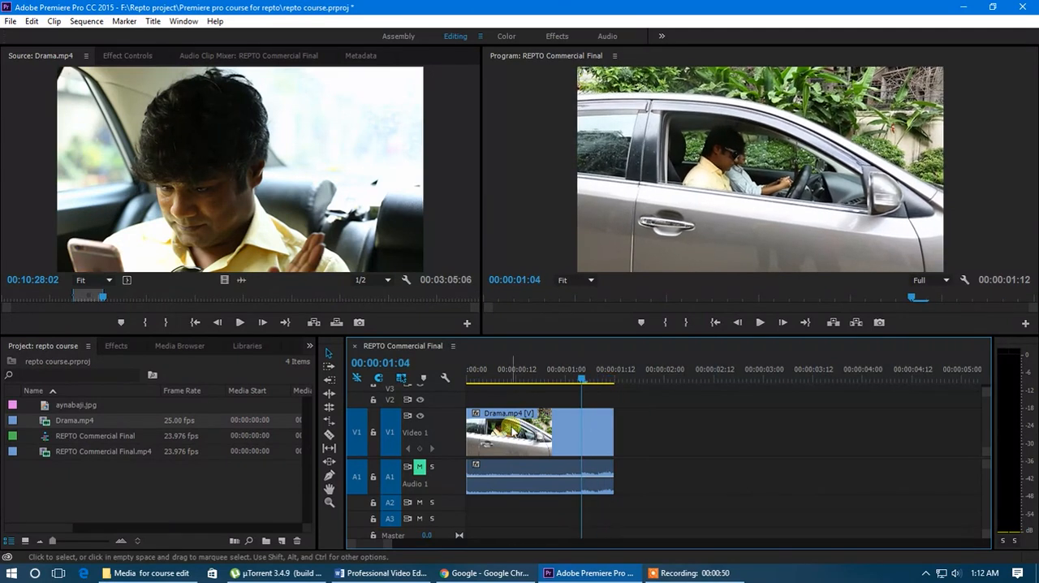
pyautogui.moveTo(517, 444); pyautogui.dragTo(659, 452)
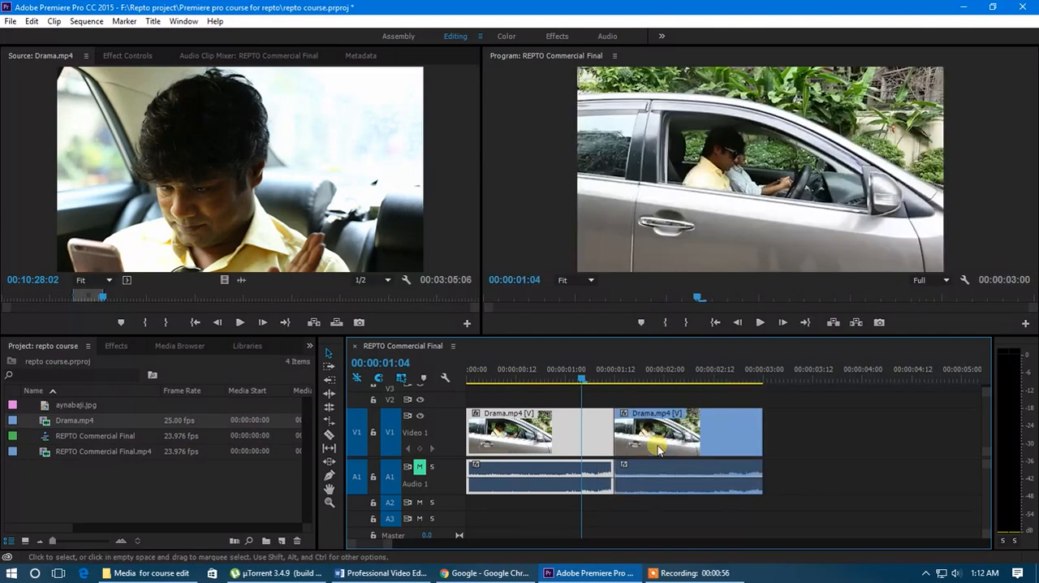
pyautogui.moveTo(581, 378); pyautogui.dragTo(552, 435)
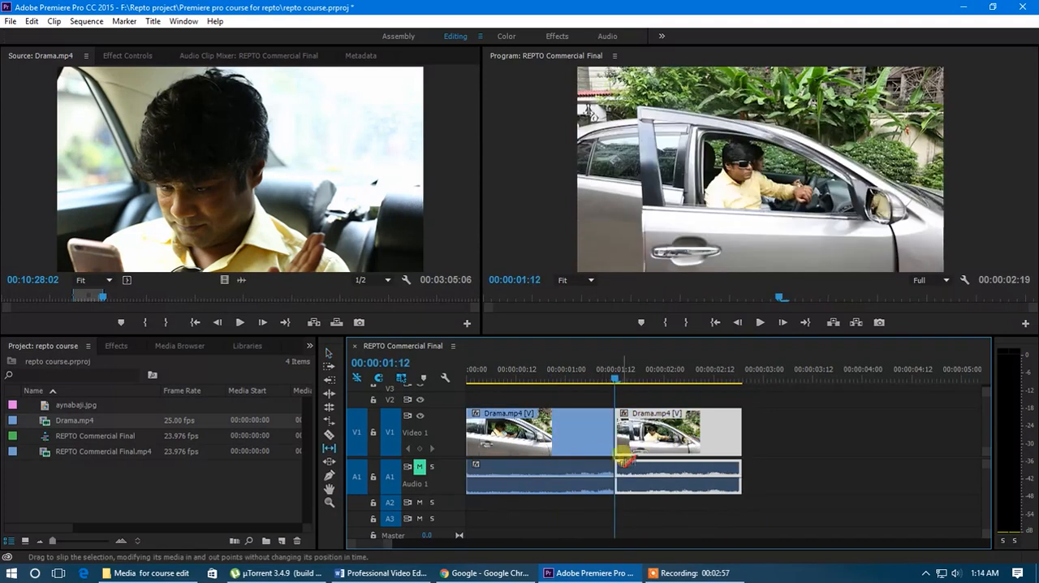
# Step: Add REPTO Commercial Final.mp4 from the project to the timeline directly after the second Drama.mp4 clip
pyautogui.click(325, 355)
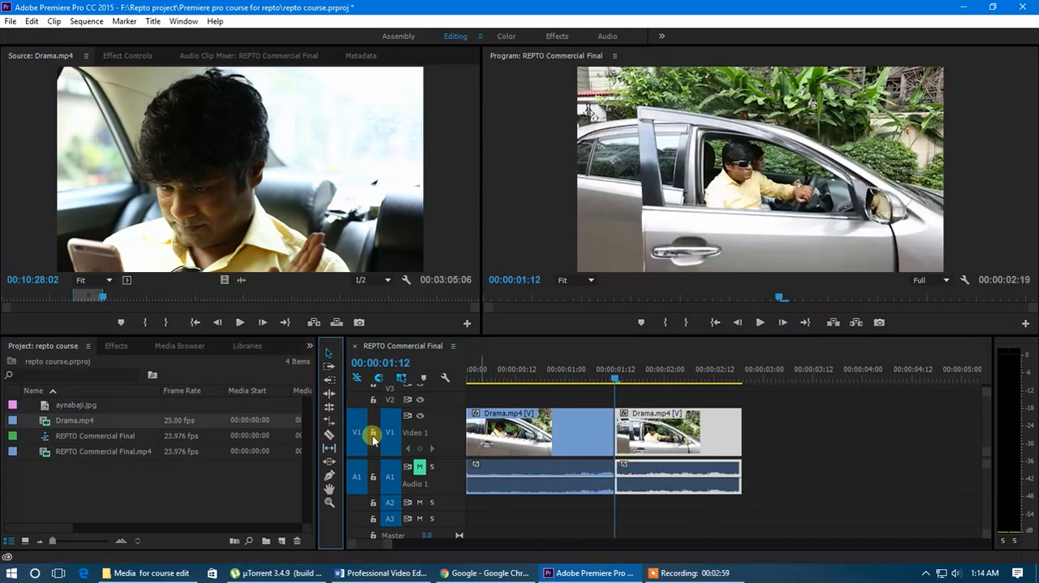
pyautogui.moveTo(90, 452); pyautogui.dragTo(751, 452)
pyautogui.press('-')
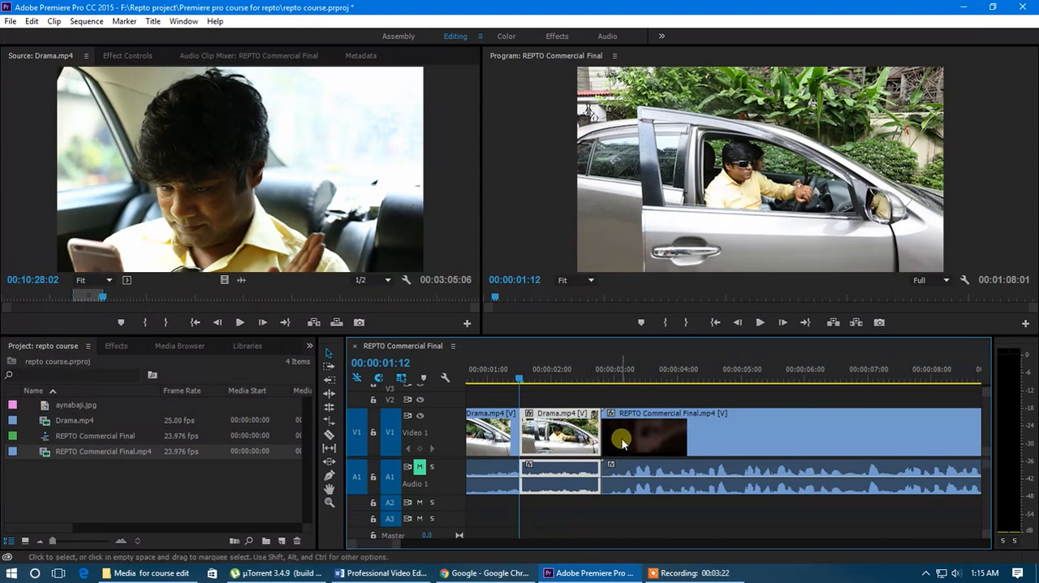
pyautogui.scroll(-4, 637, 441)
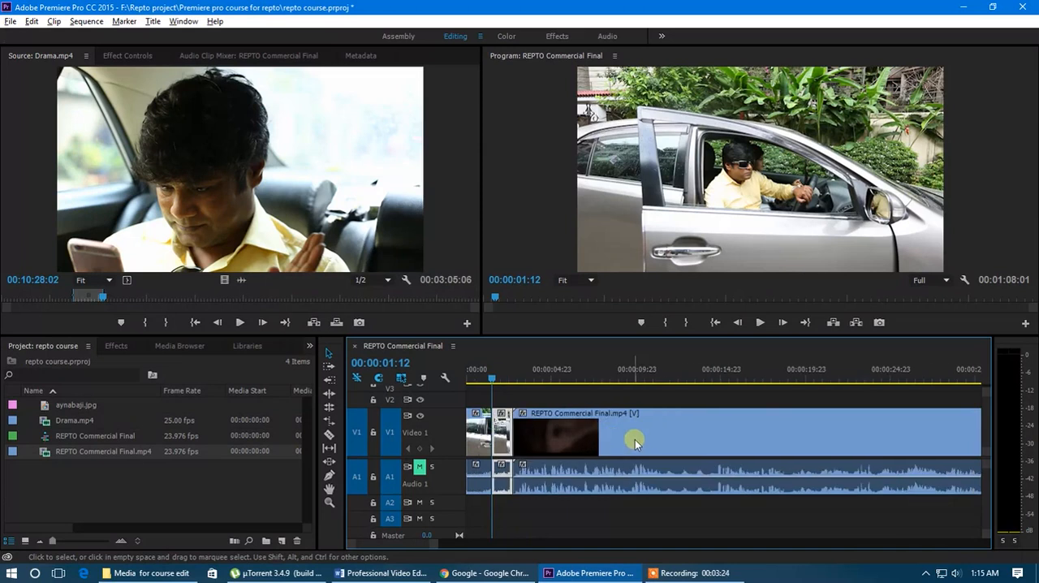
# Step: Move the REPTO Commercial Final.mp4 clip later, try adjusting the second Drama.mp4 clip's end, and ripple-delete the gap between them
pyautogui.moveTo(578, 441); pyautogui.dragTo(650, 444)
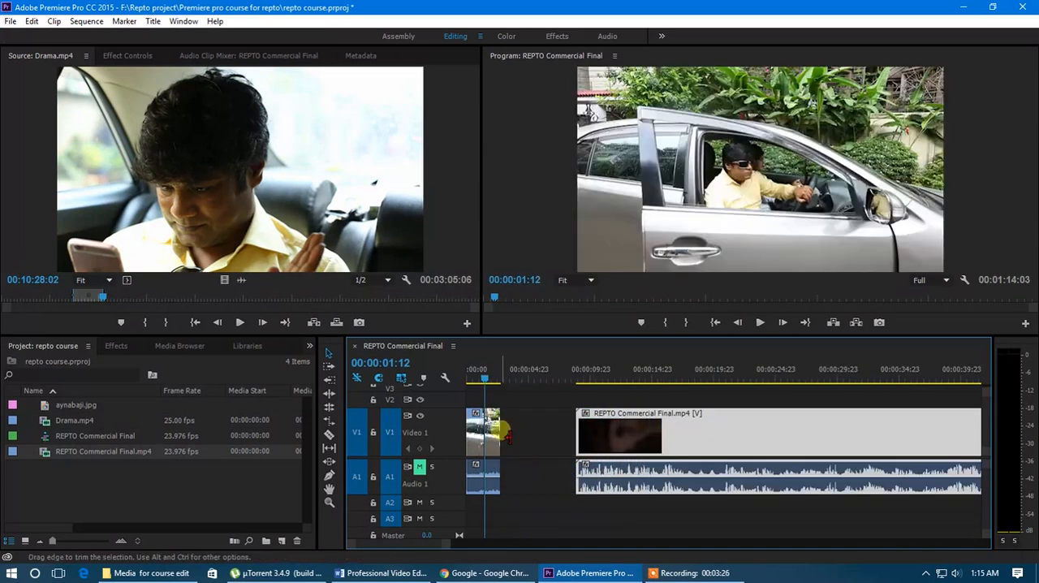
pyautogui.moveTo(503, 432)
pyautogui.mouseDown()
pyautogui.moveTo(517, 437)
pyautogui.moveTo(495, 428)
pyautogui.mouseUp()
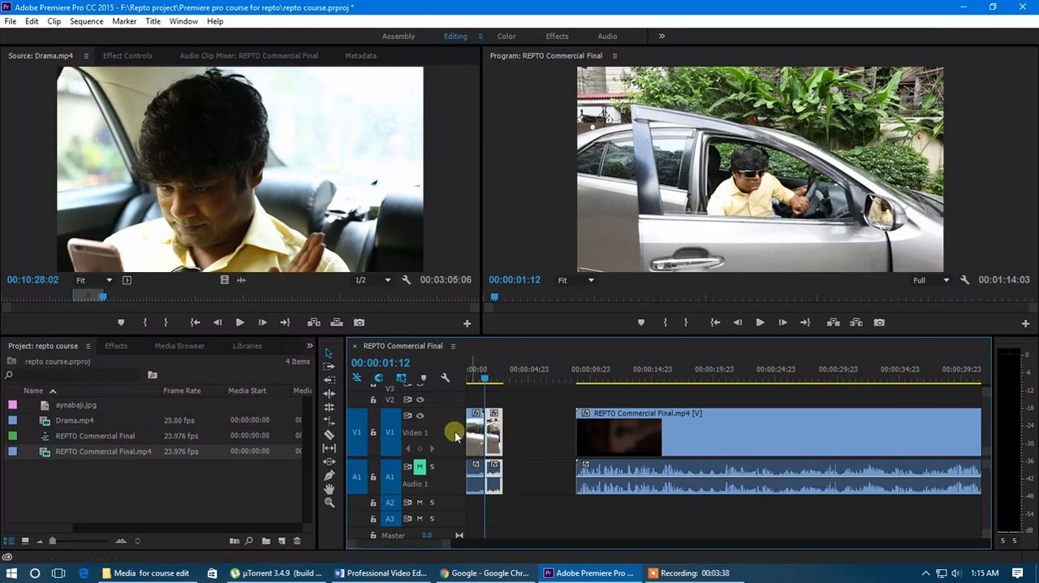
pyautogui.moveTo(503, 443); pyautogui.dragTo(500, 439)
pyautogui.rightClick(535, 429)
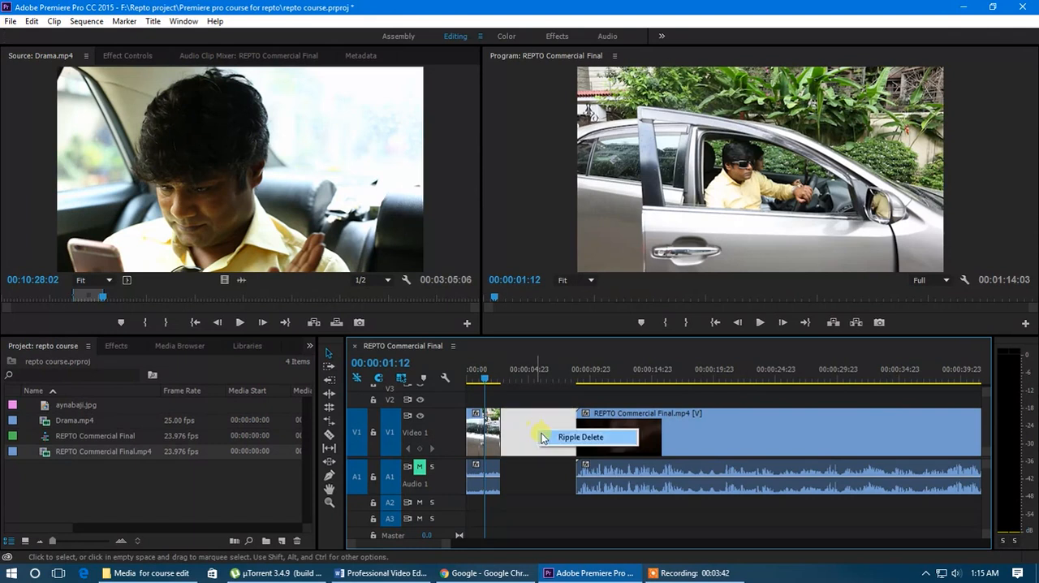
pyautogui.click(557, 438)
# Step: Slip the second Drama.mp4 clip to an earlier part of its source footage and scrub across it to review the result
pyautogui.press('=')
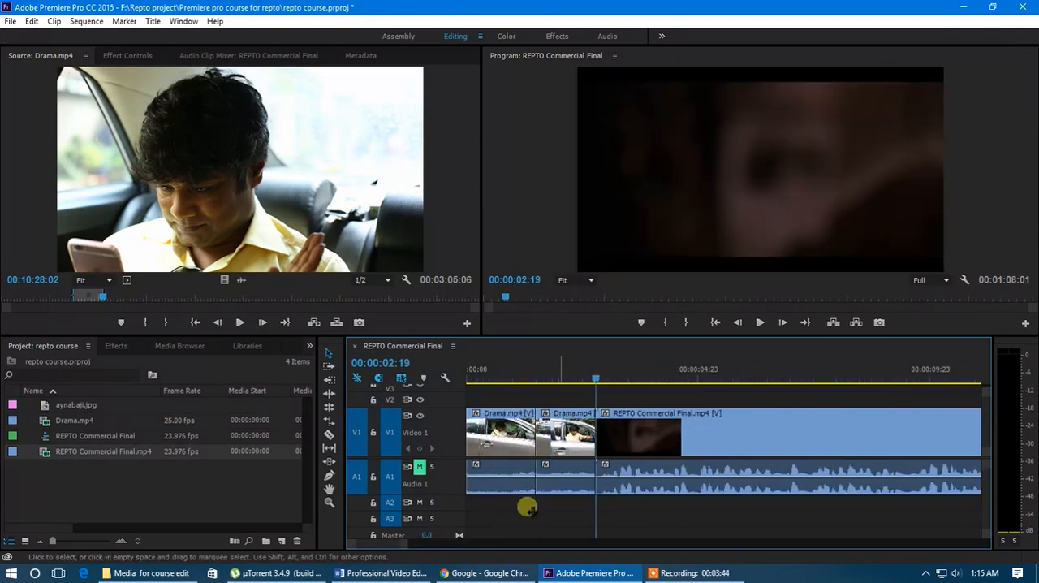
pyautogui.click(568, 442)
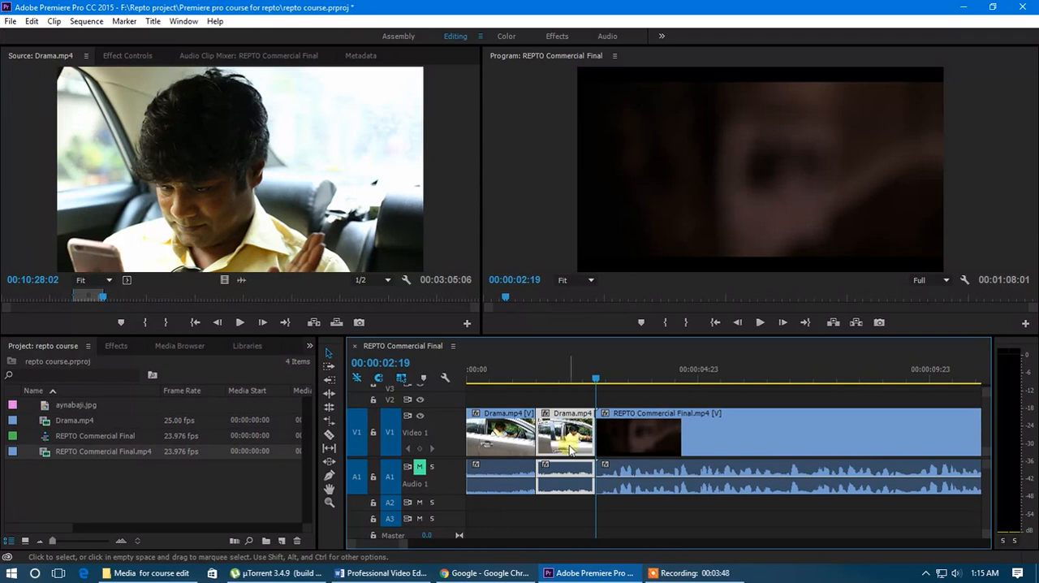
pyautogui.click(330, 449)
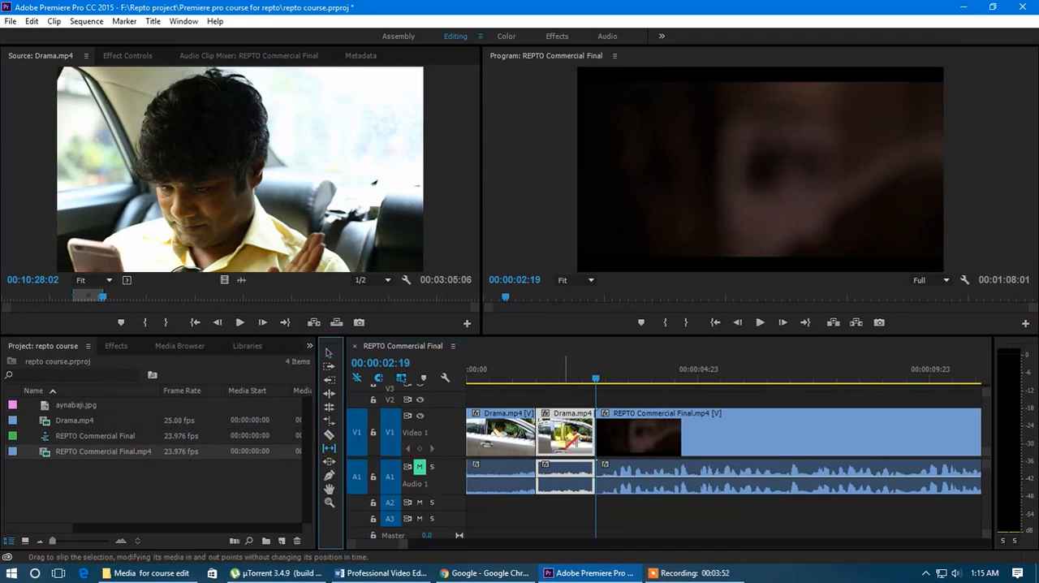
pyautogui.moveTo(578, 441); pyautogui.dragTo(608, 449)
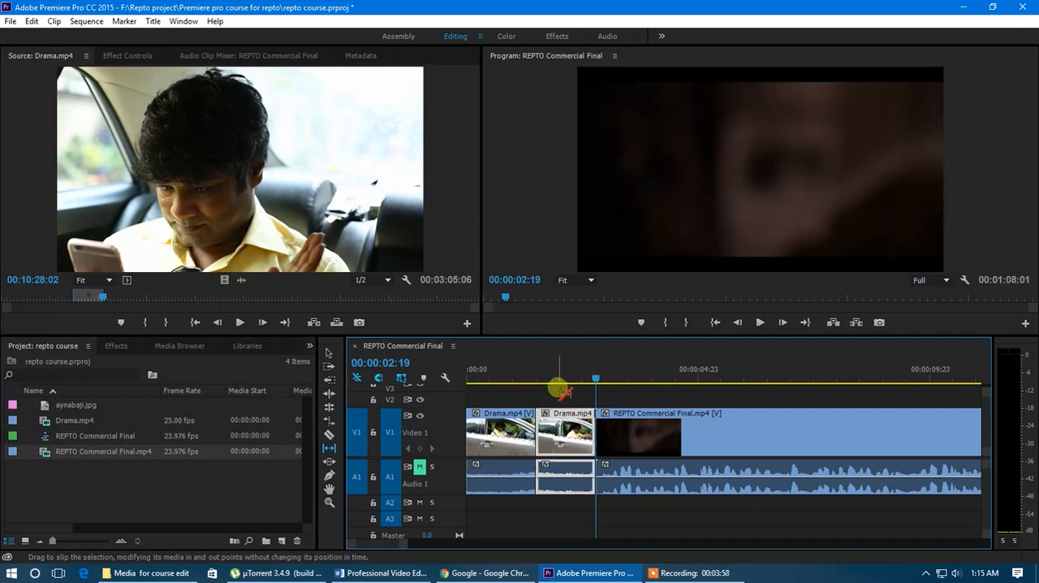
pyautogui.moveTo(545, 375); pyautogui.dragTo(509, 379)
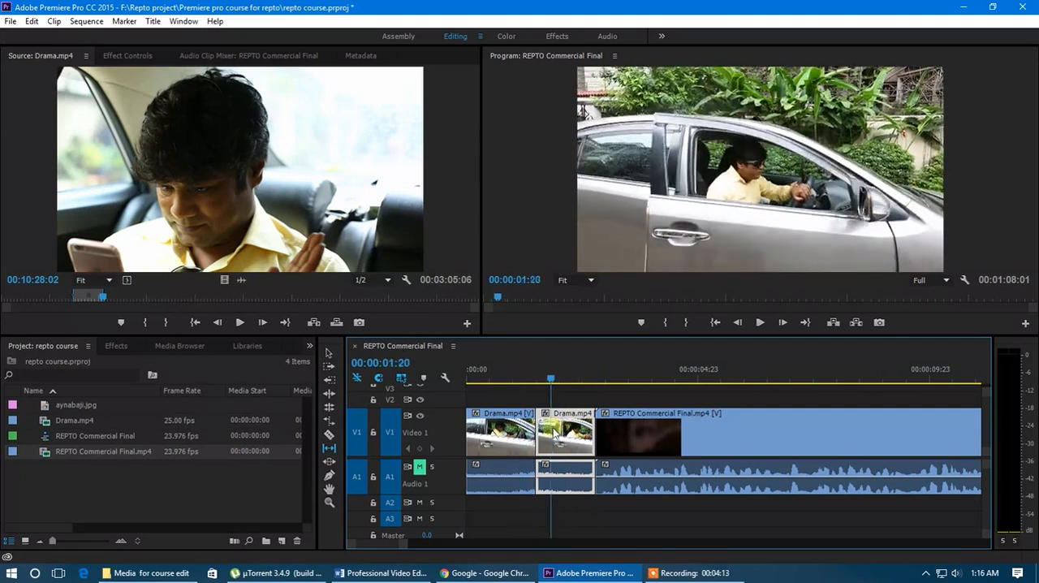
pyautogui.press('space')
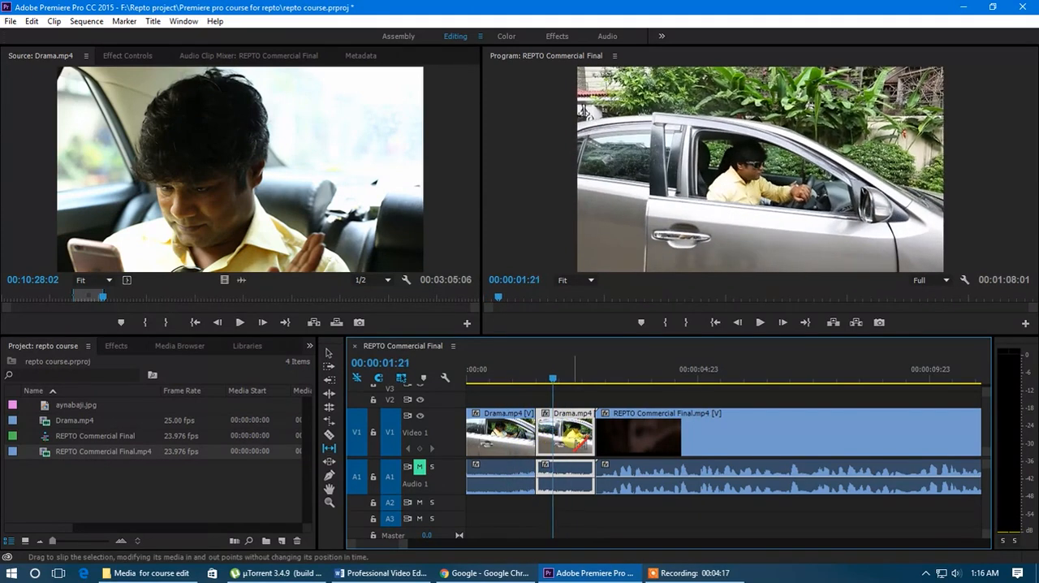
pyautogui.moveTo(556, 379); pyautogui.dragTo(602, 381)
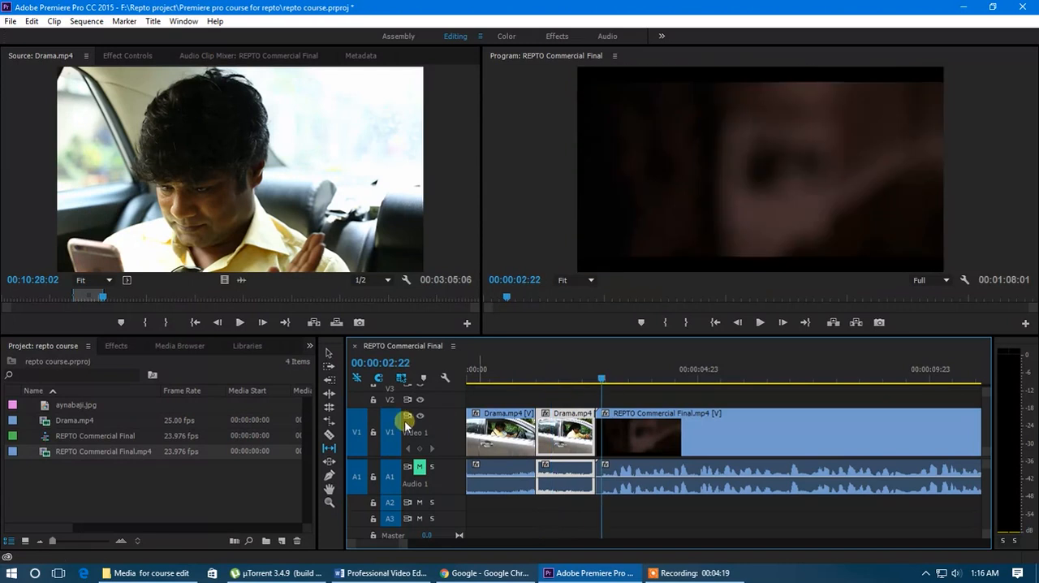
# Step: Use the Slide tool to shift the second Drama.mp4 clip about one second later between its neighbours, and scrub past it
pyautogui.click(329, 460)
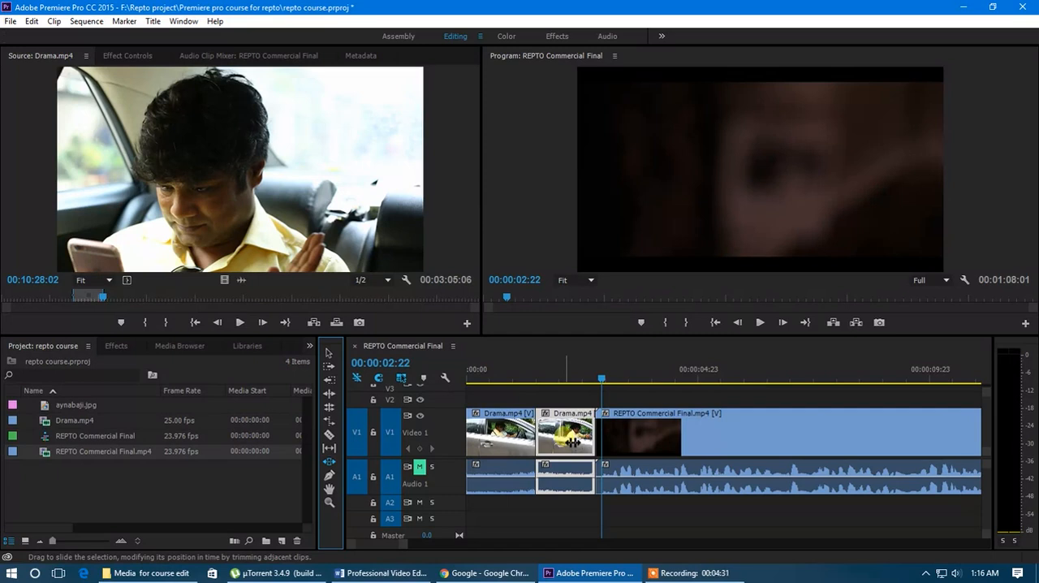
pyautogui.click(520, 480)
pyautogui.click(376, 463)
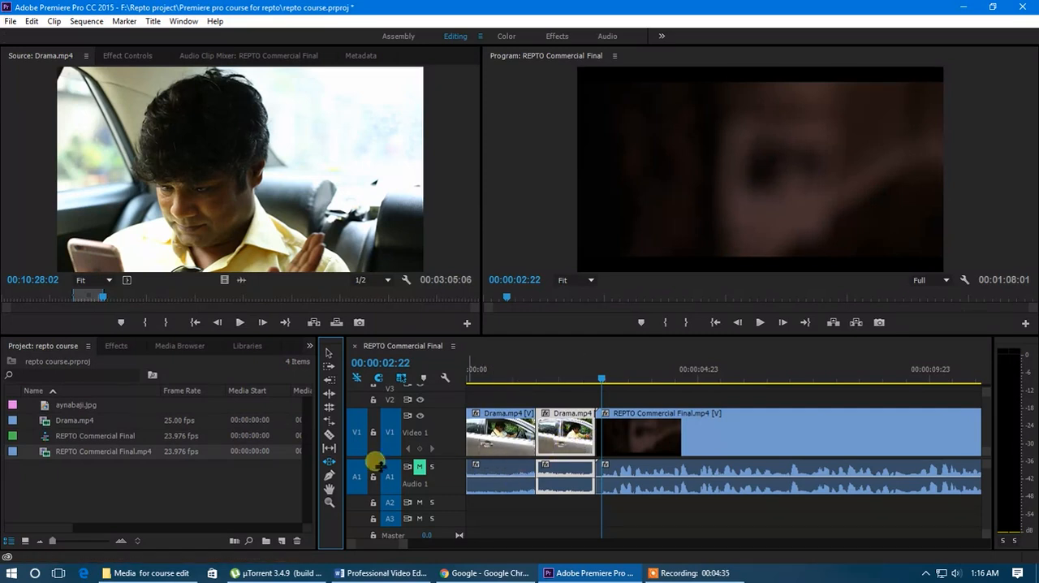
pyautogui.click(329, 462)
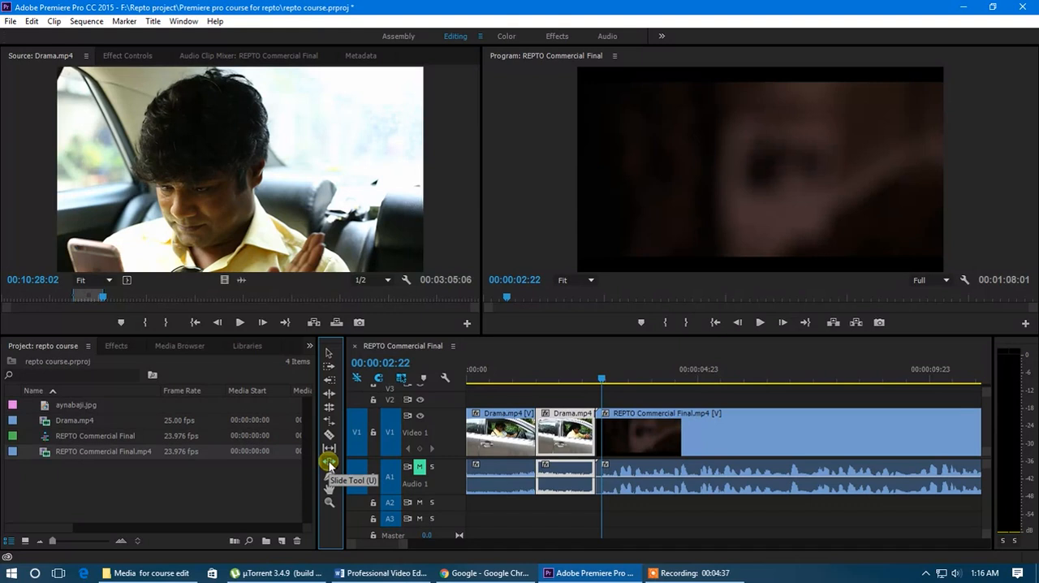
pyautogui.click(581, 497)
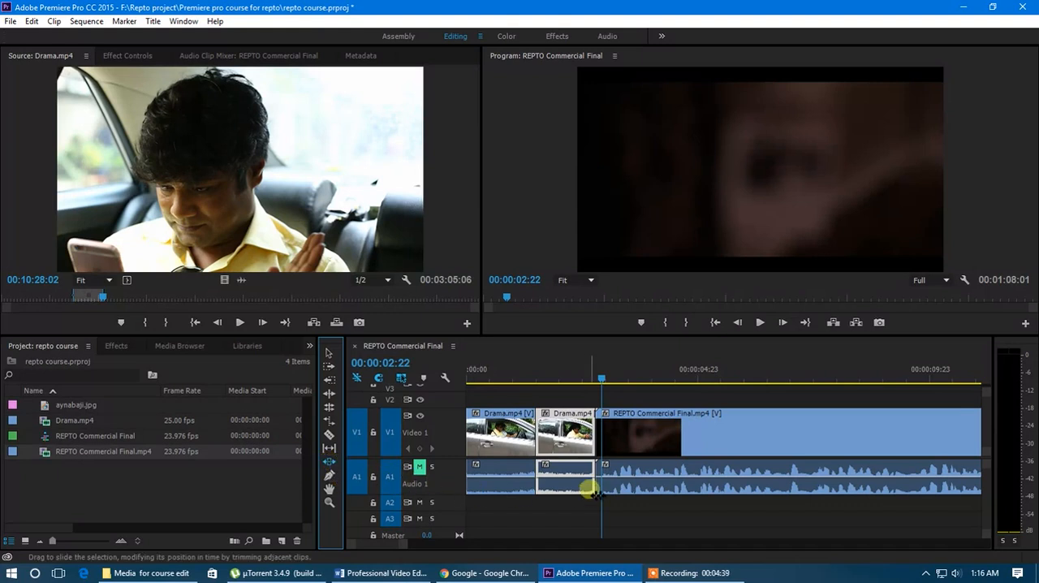
pyautogui.moveTo(580, 446)
pyautogui.mouseDown()
pyautogui.moveTo(610, 453)
pyautogui.moveTo(575, 451)
pyautogui.mouseUp()
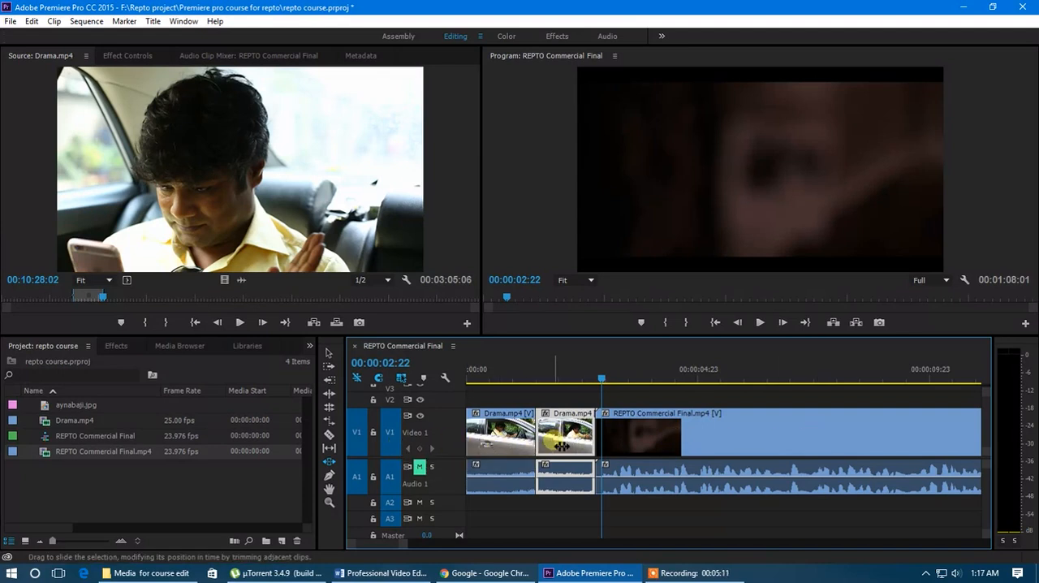
pyautogui.moveTo(566, 445); pyautogui.dragTo(619, 451)
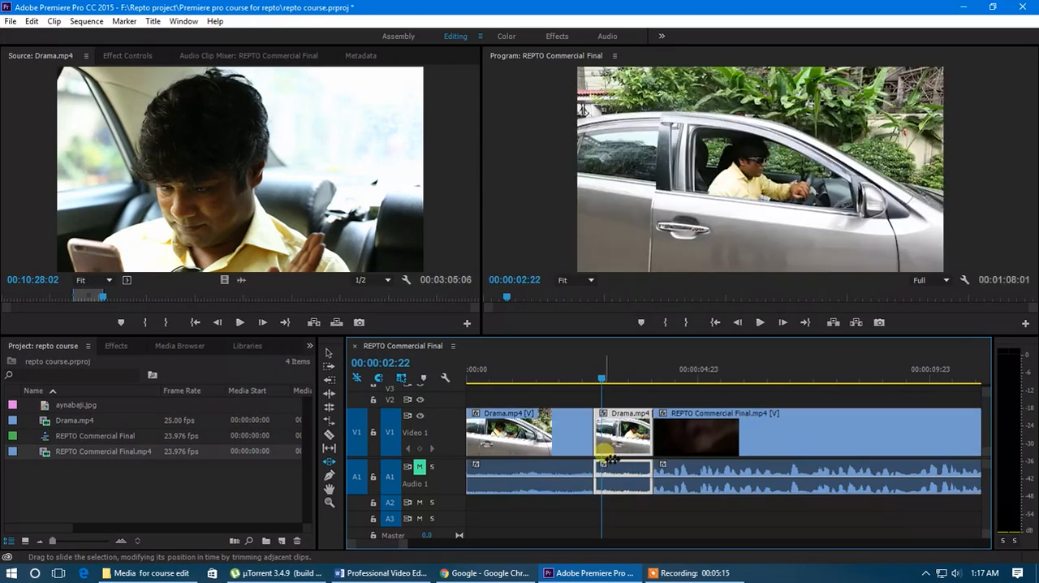
pyautogui.moveTo(601, 378); pyautogui.dragTo(666, 436)
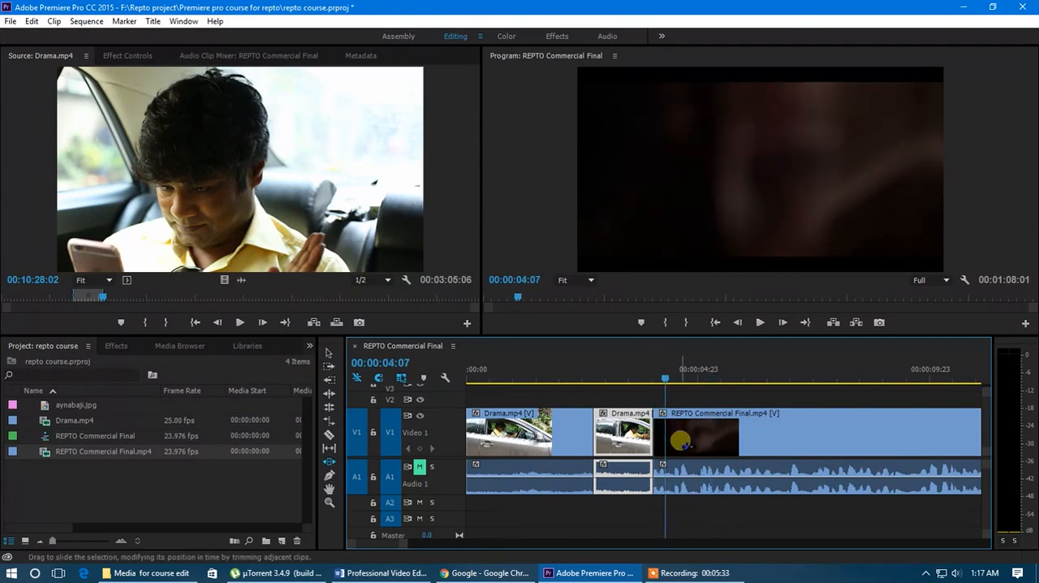
# Step: Move the REPTO Commercial Final.mp4 clip away from the second Drama.mp4 clip and bring it back against that clip's end
pyautogui.click(329, 352)
pyautogui.moveTo(673, 431); pyautogui.dragTo(710, 443)
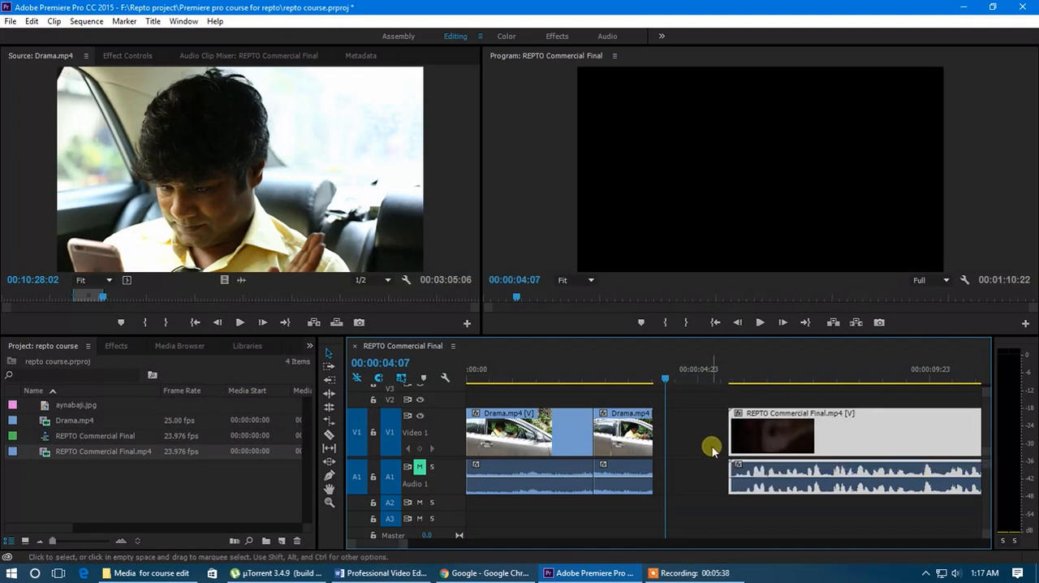
pyautogui.click(632, 439)
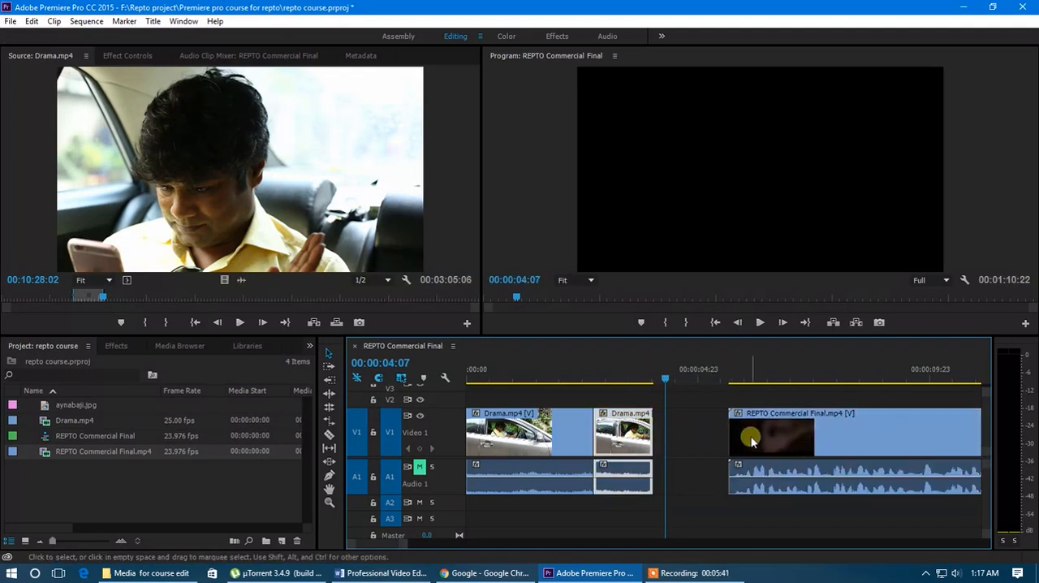
pyautogui.moveTo(745, 430); pyautogui.dragTo(679, 431)
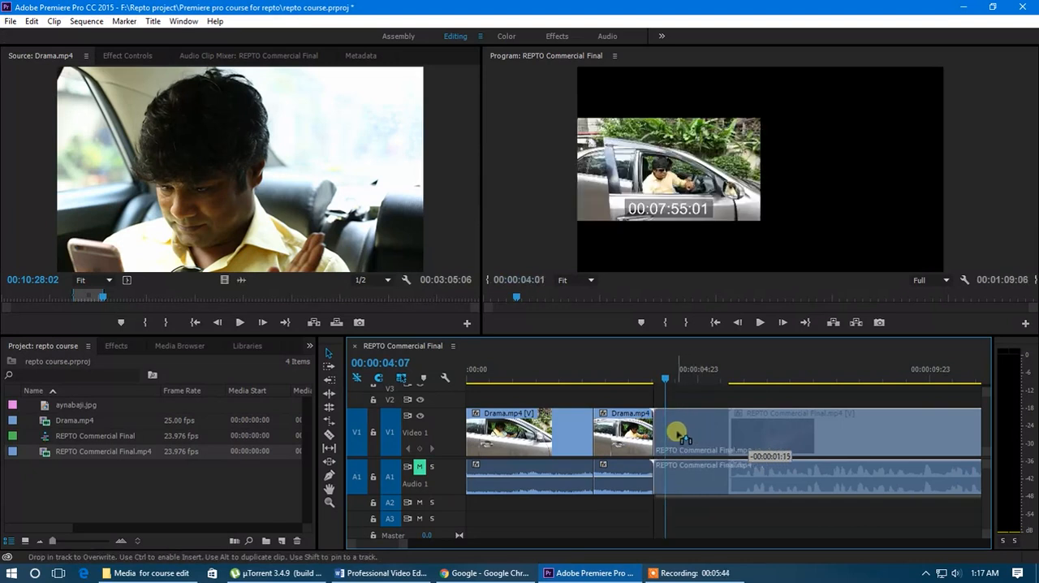
# Step: Slide the second Drama.mp4 clip much later so it starts at about 18 seconds, and scrub through the lengthened first clip
pyautogui.click(629, 436)
pyautogui.click(328, 460)
pyautogui.moveTo(659, 445); pyautogui.dragTo(918, 440)
pyautogui.scroll(-3, 745, 455)
pyautogui.moveTo(650, 443); pyautogui.dragTo(842, 441)
pyautogui.moveTo(847, 380); pyautogui.dragTo(650, 412)
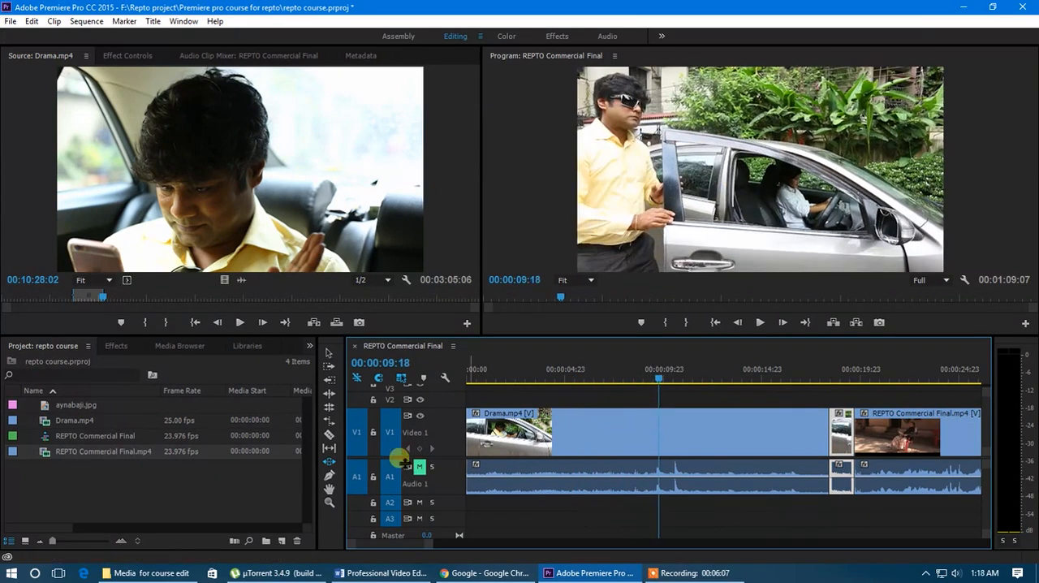
pyautogui.click(330, 461)
pyautogui.scroll(-4, 680, 468)
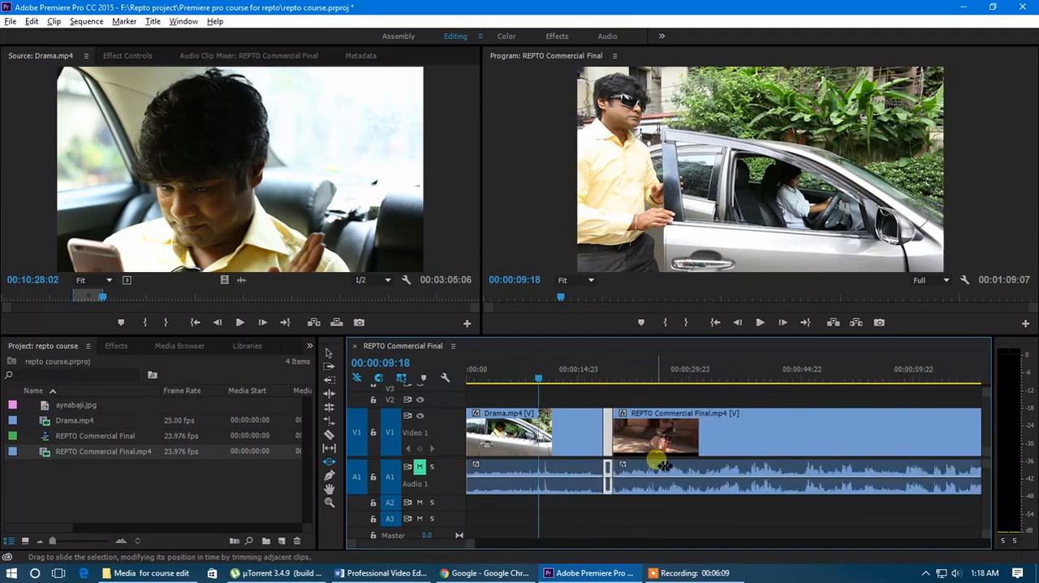
# Step: Use the Ripple Edit tool to lengthen the end of the second Drama.mp4 clip by about 15 seconds
pyautogui.click(537, 378)
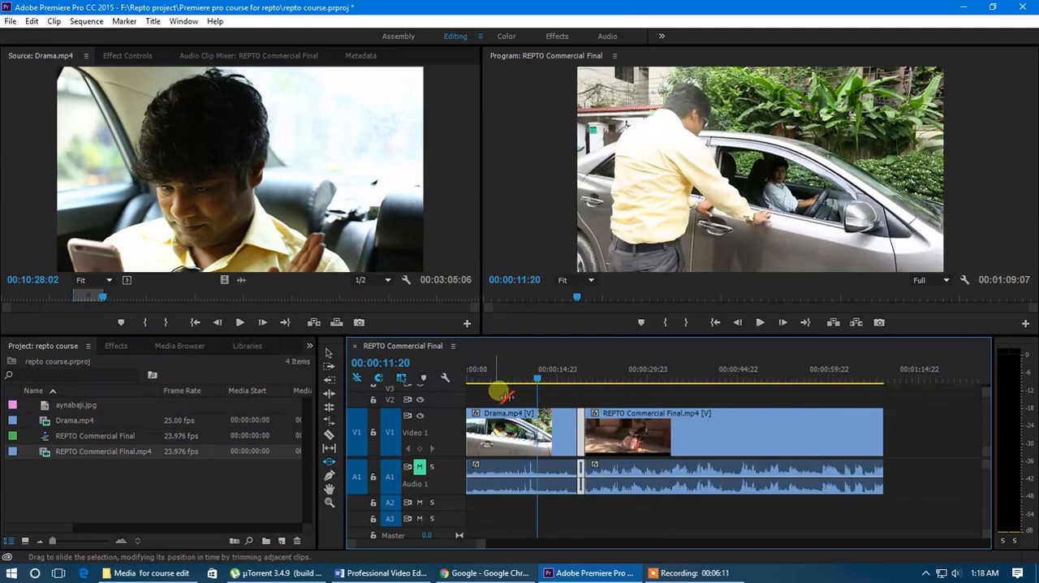
pyautogui.click(328, 394)
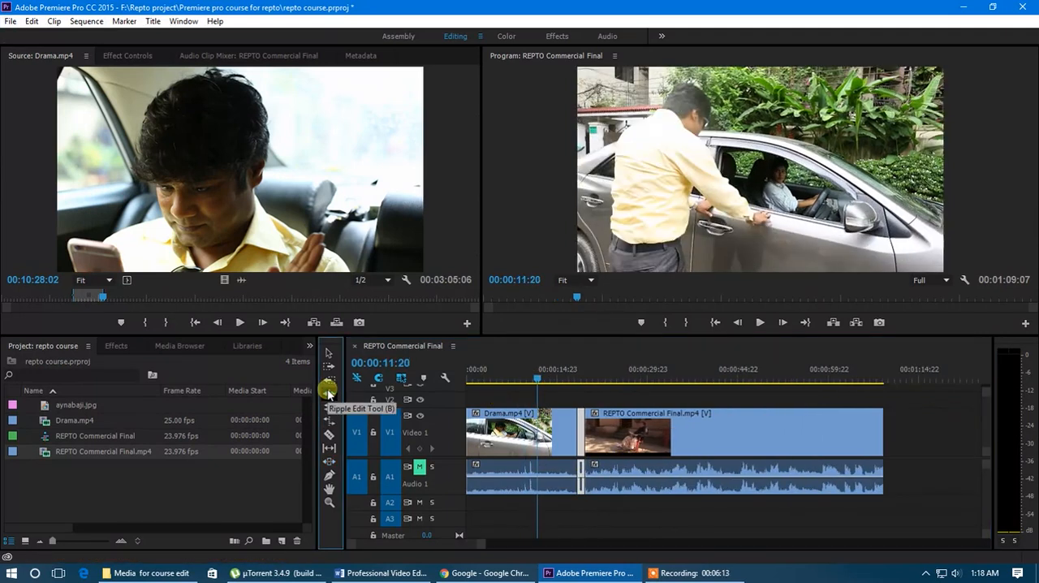
pyautogui.click(328, 393)
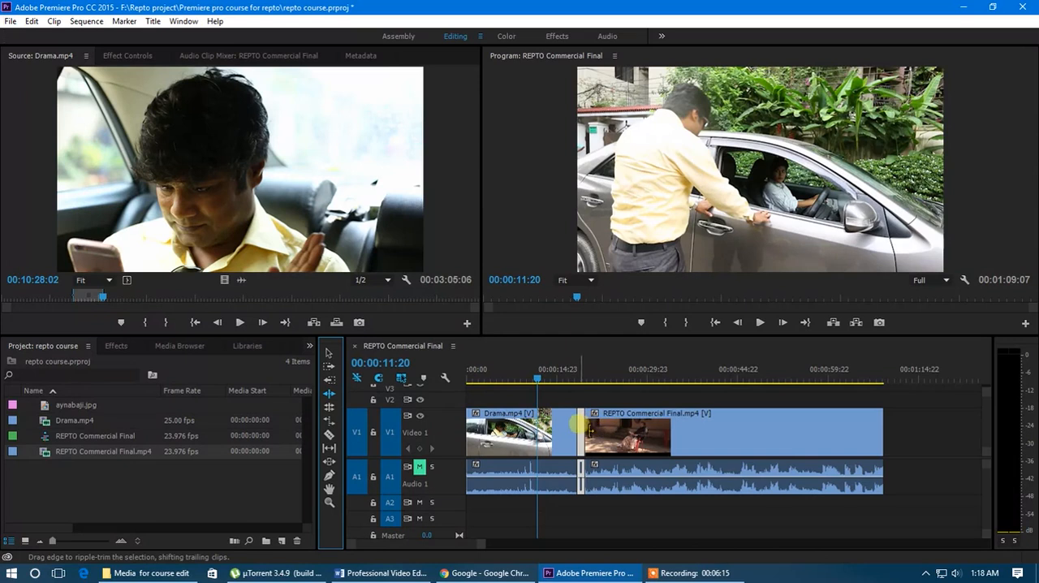
pyautogui.click(584, 423)
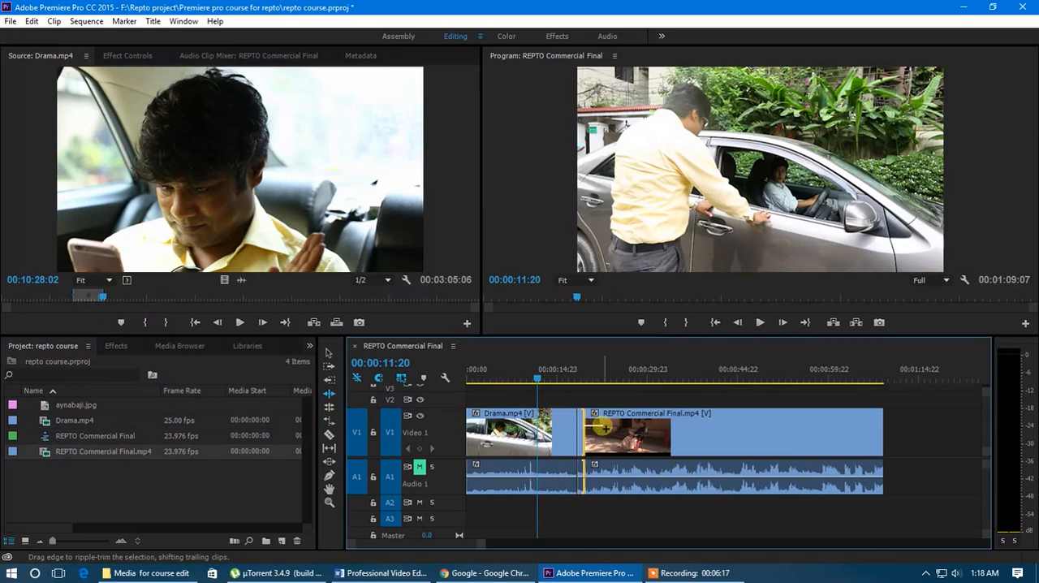
pyautogui.moveTo(584, 423); pyautogui.dragTo(686, 441)
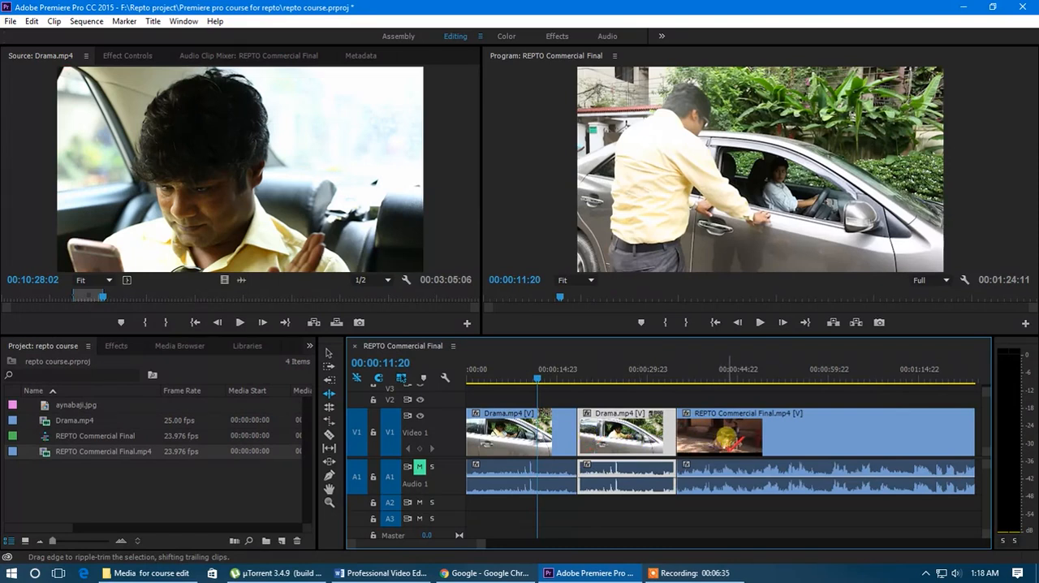
# Step: Select the REPTO Commercial Final.mp4 clip and review its opening footage at about 37 seconds
pyautogui.click(729, 439)
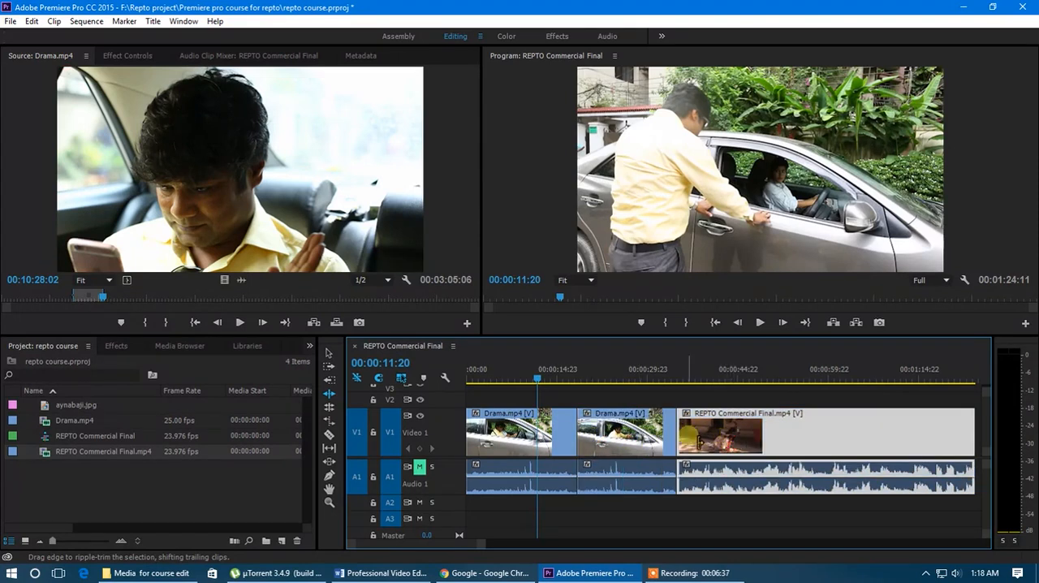
pyautogui.moveTo(674, 381); pyautogui.dragTo(680, 381)
pyautogui.press('space')
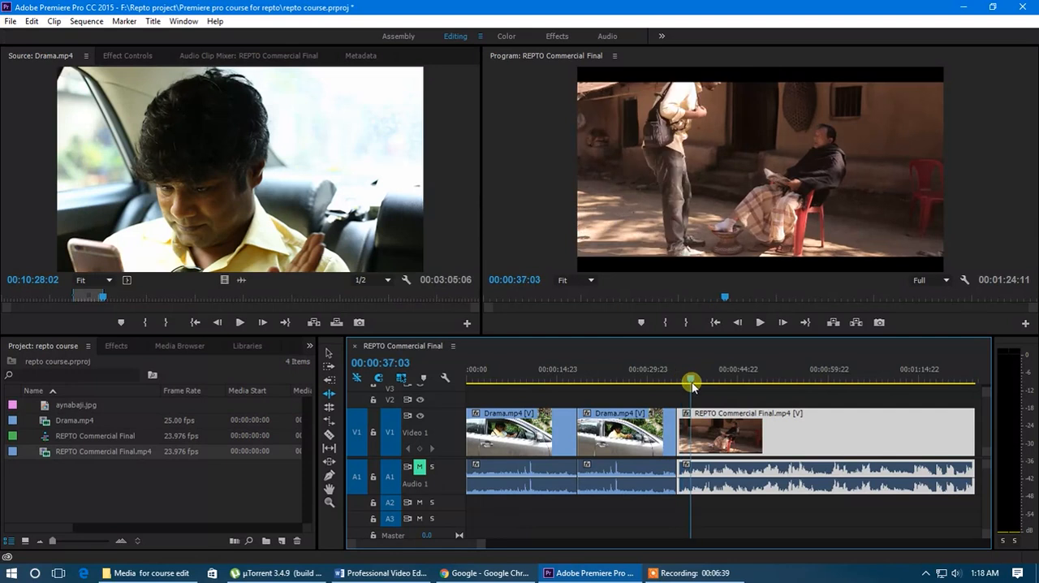
# Step: Slide the lengthened second Drama.mp4 clip about 12 seconds later between its neighbours, and scrub into the REPTO Commercial Final.mp4 clip
pyautogui.click(330, 460)
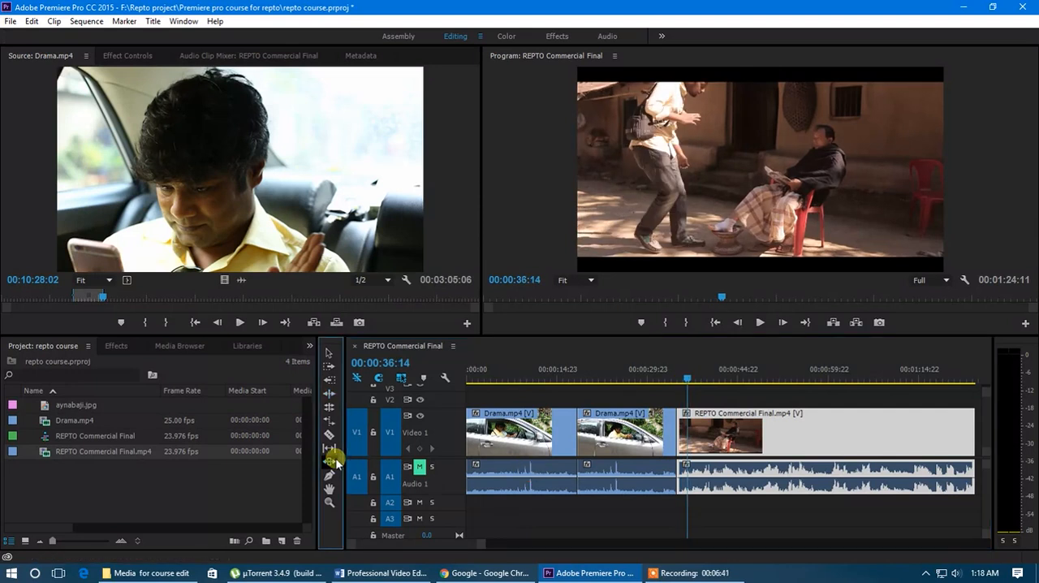
pyautogui.moveTo(672, 444); pyautogui.dragTo(750, 450)
pyautogui.moveTo(708, 378); pyautogui.dragTo(804, 381)
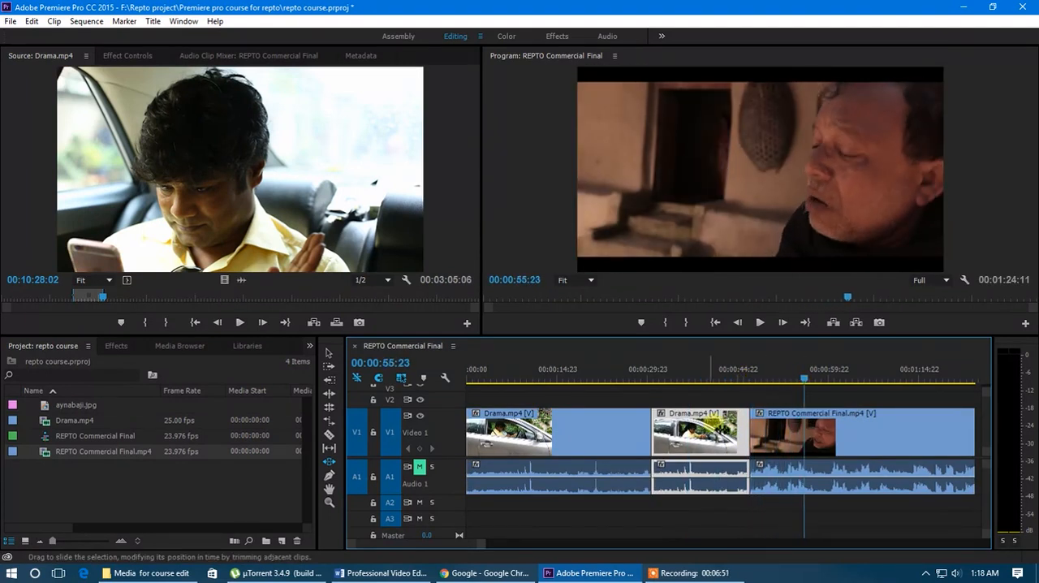